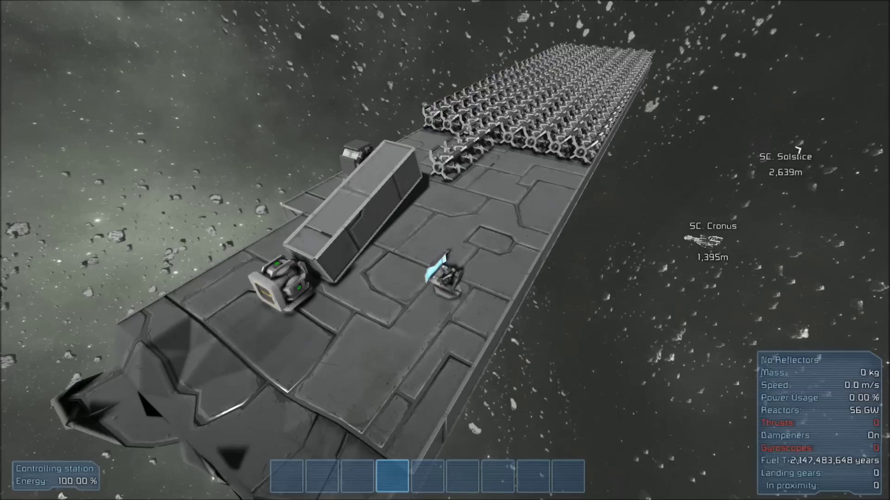
# Turn on Motor 2 from the terminal so the platform's rotor block swings upright.
pyautogui.press('k')
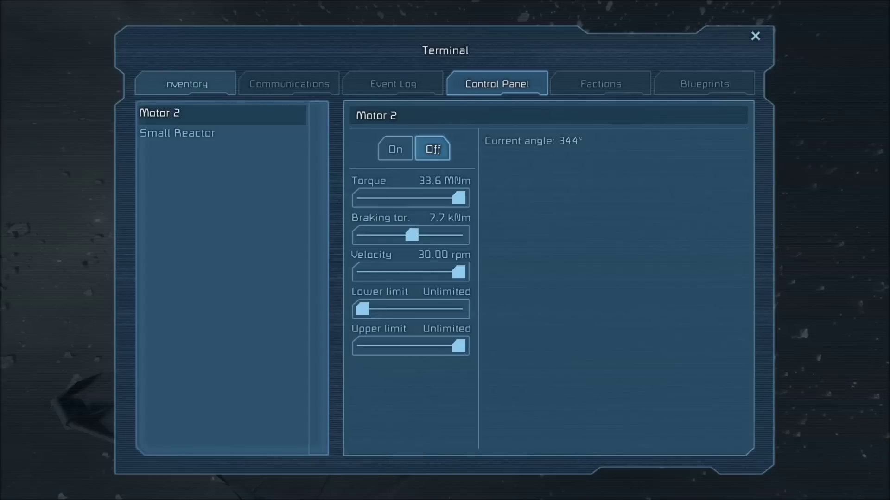
pyautogui.click(394, 149)
pyautogui.press('Escape')
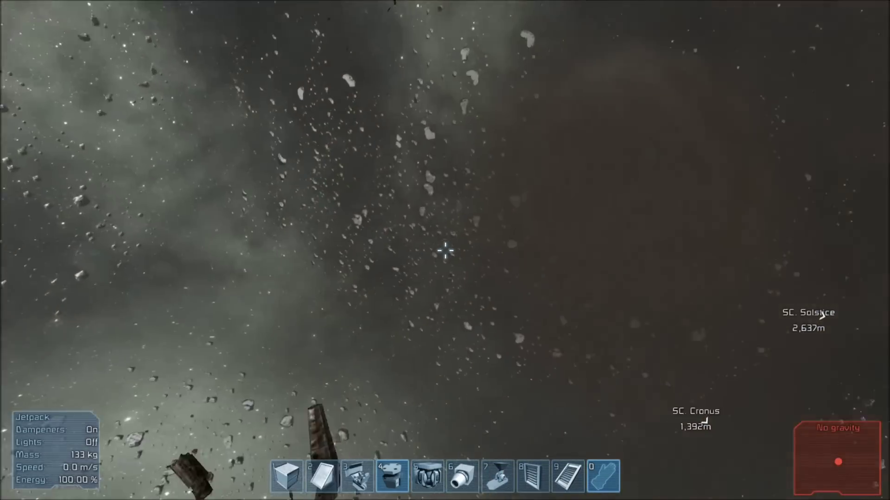
# Jetpack away from the test platform toward a small block structure among the asteroids.
pyautogui.press('w')
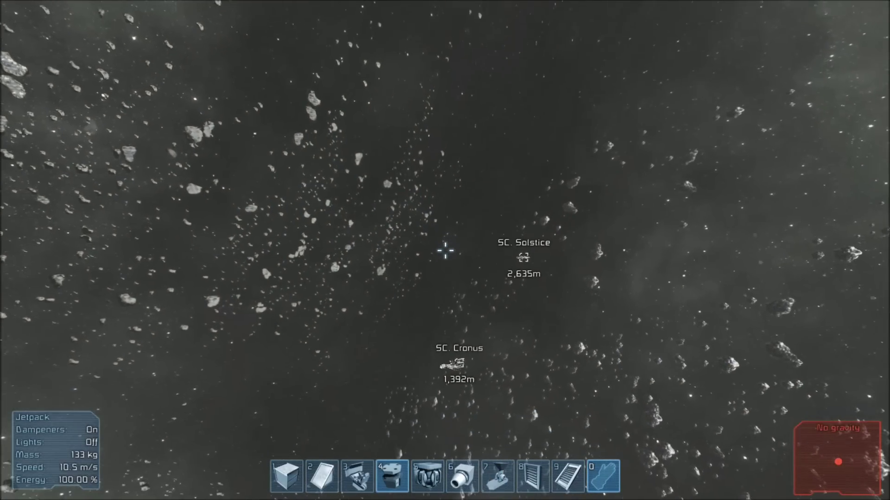
pyautogui.press('w')
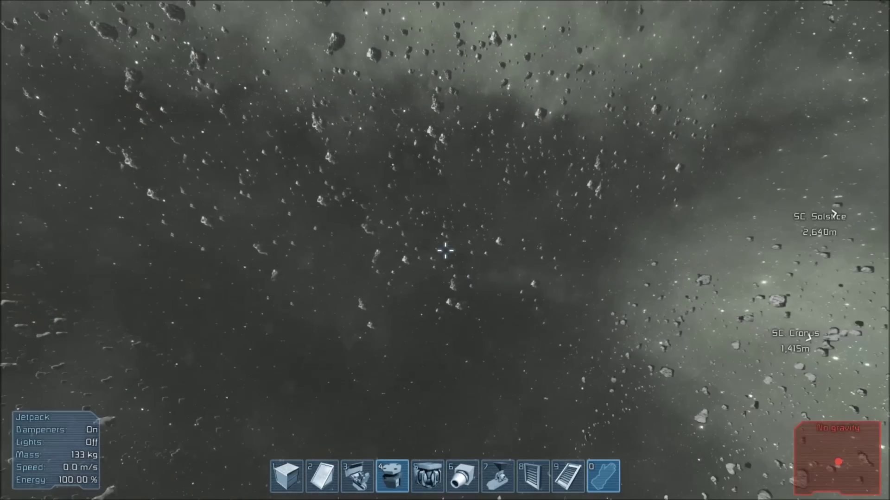
pyautogui.press('w')
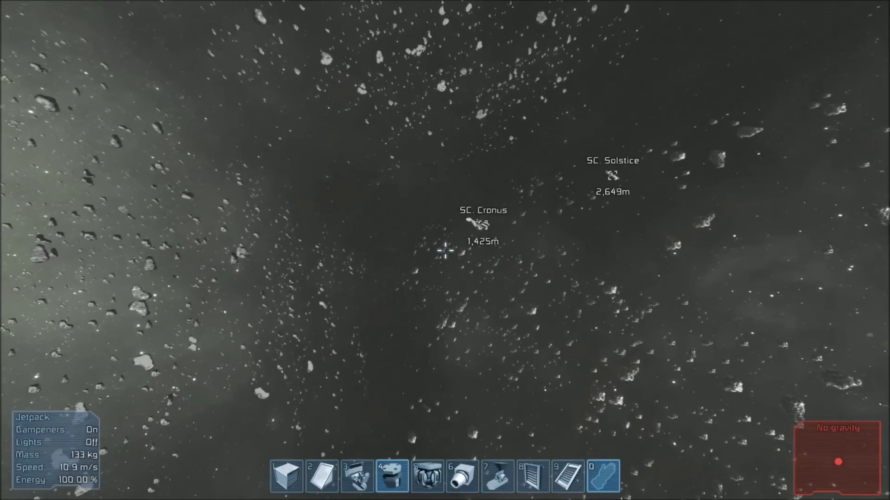
pyautogui.press('s')
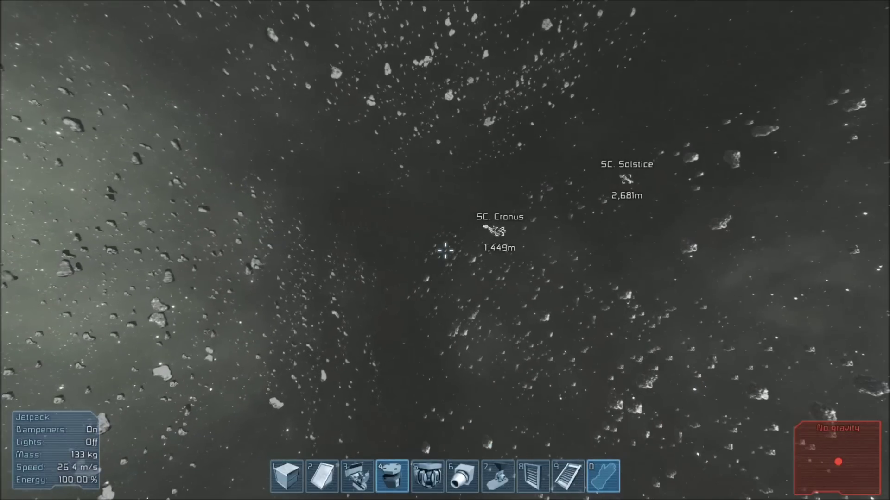
pyautogui.press('s')
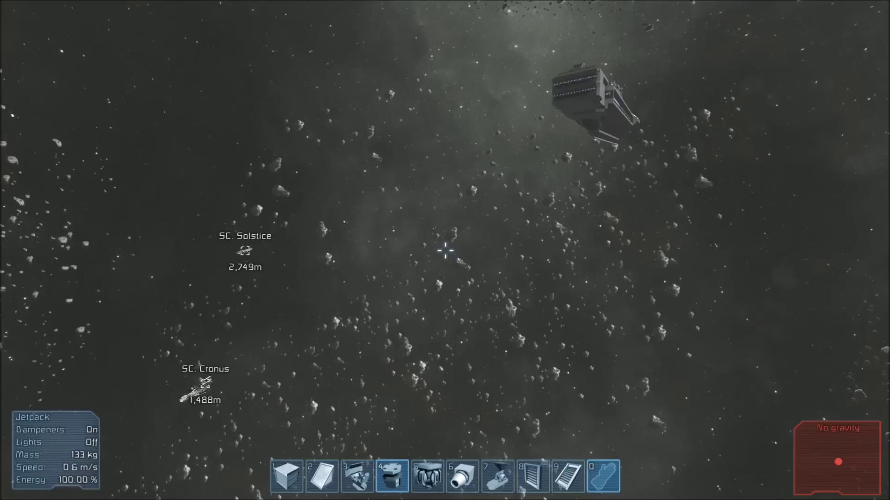
# Jetpack toward the SC. Cronus and SC. Solstice markers through the asteroids.
pyautogui.press('w')
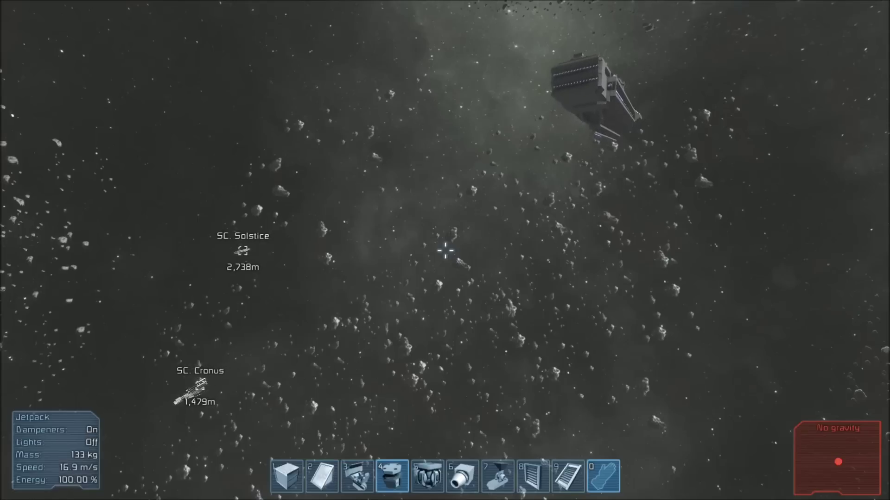
pyautogui.press('w')
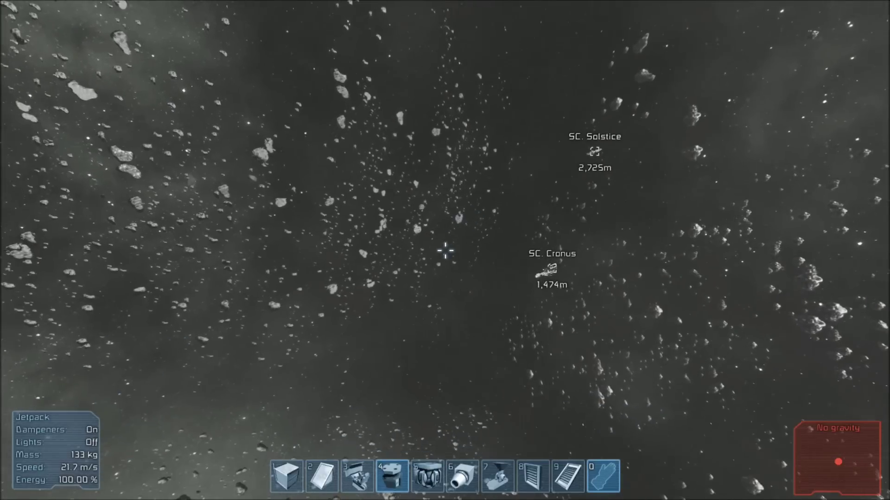
pyautogui.press('w')
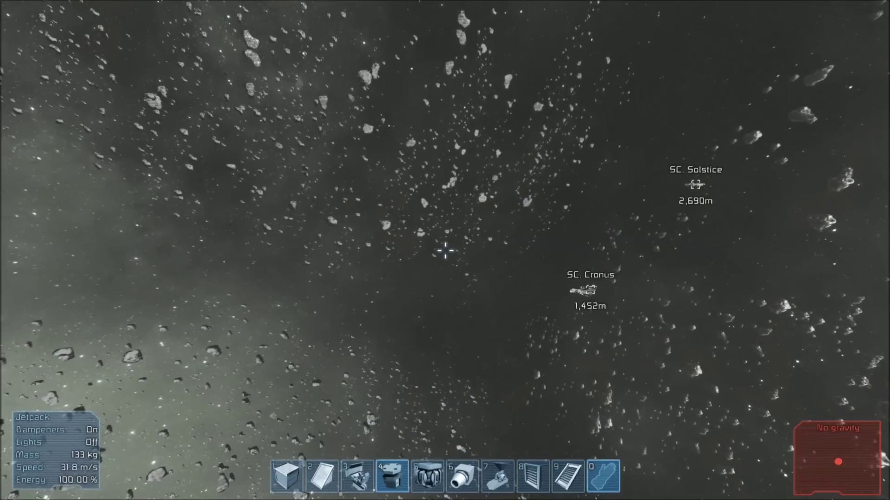